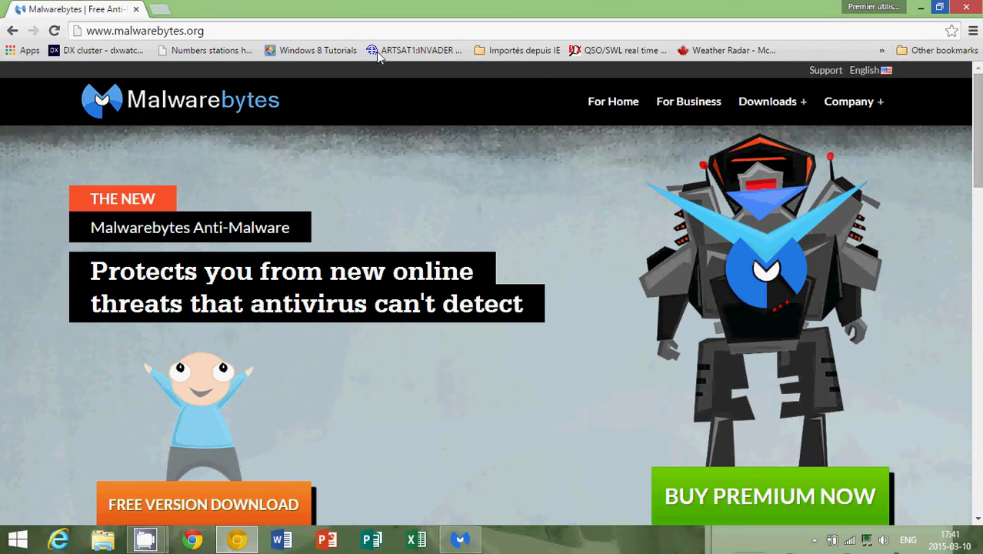
click(347, 30)
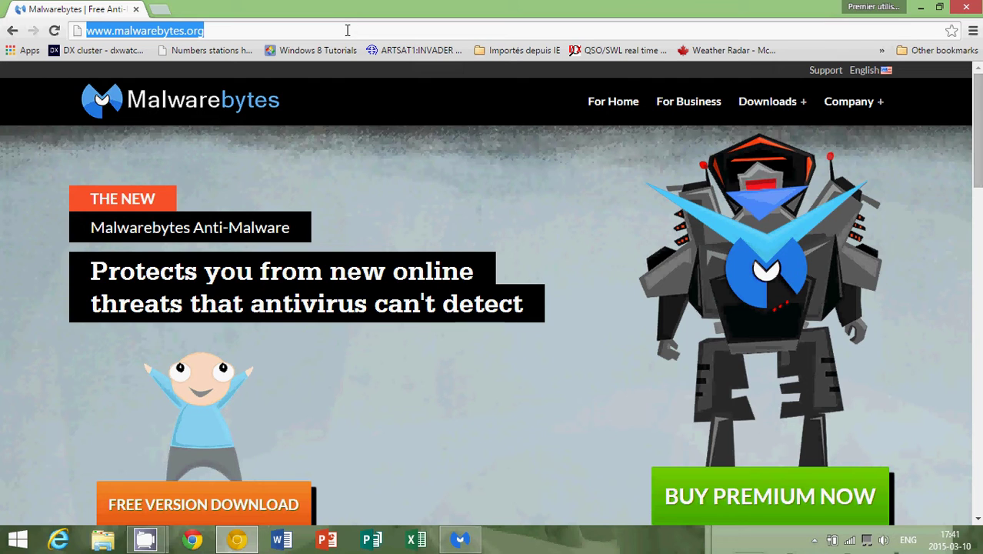
right_click(347, 30)
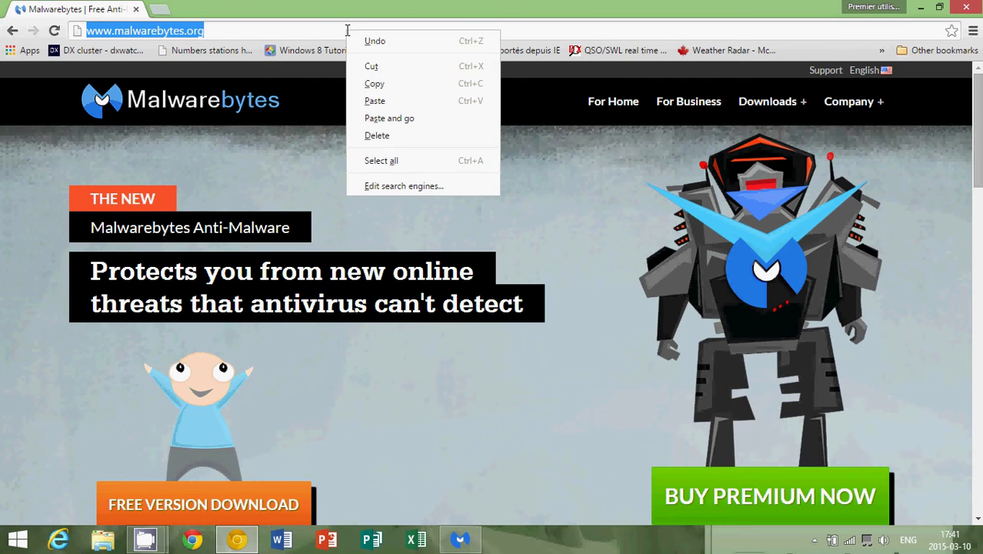
click(382, 84)
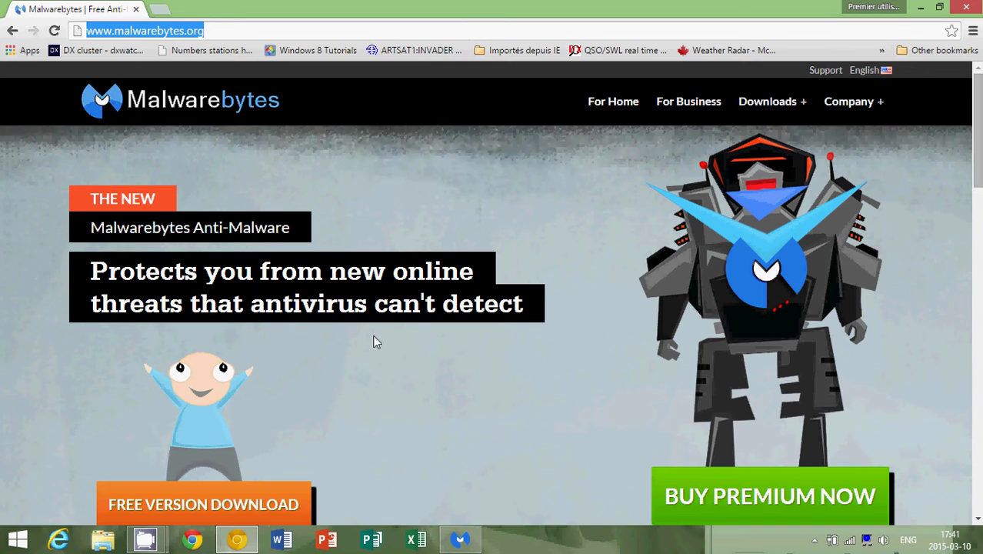
scroll(374, 333, down, 2)
scroll(374, 341, up, 1)
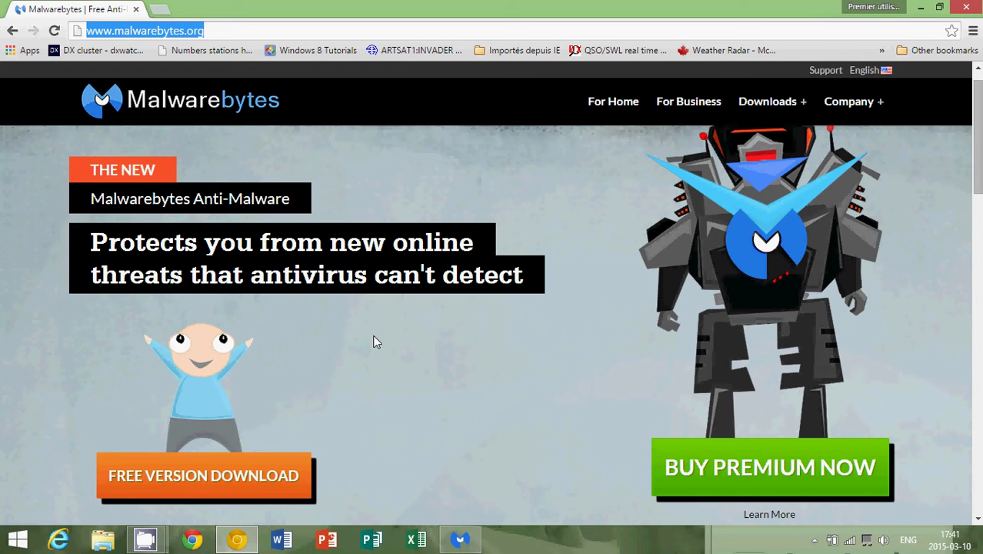
scroll(375, 342, down, 2)
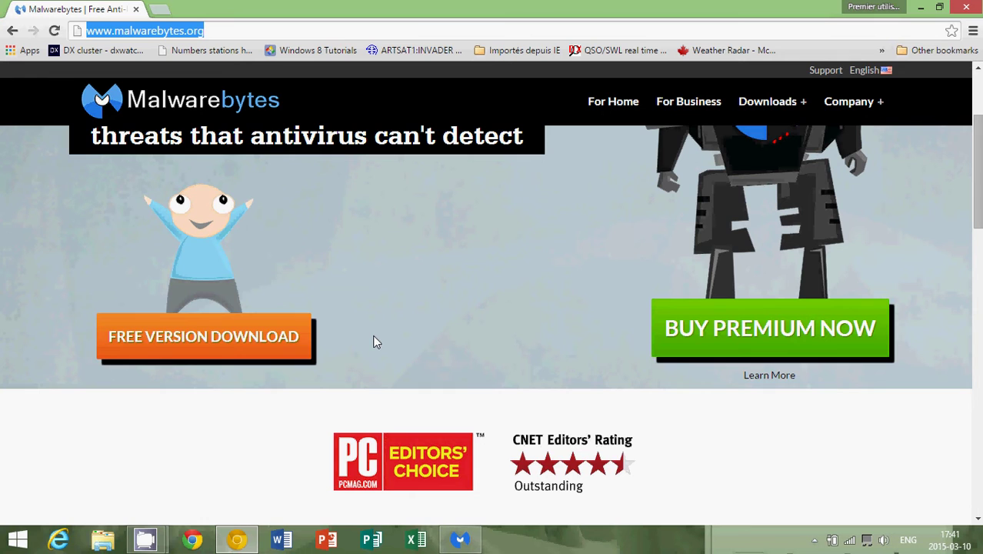
scroll(375, 341, up, 2)
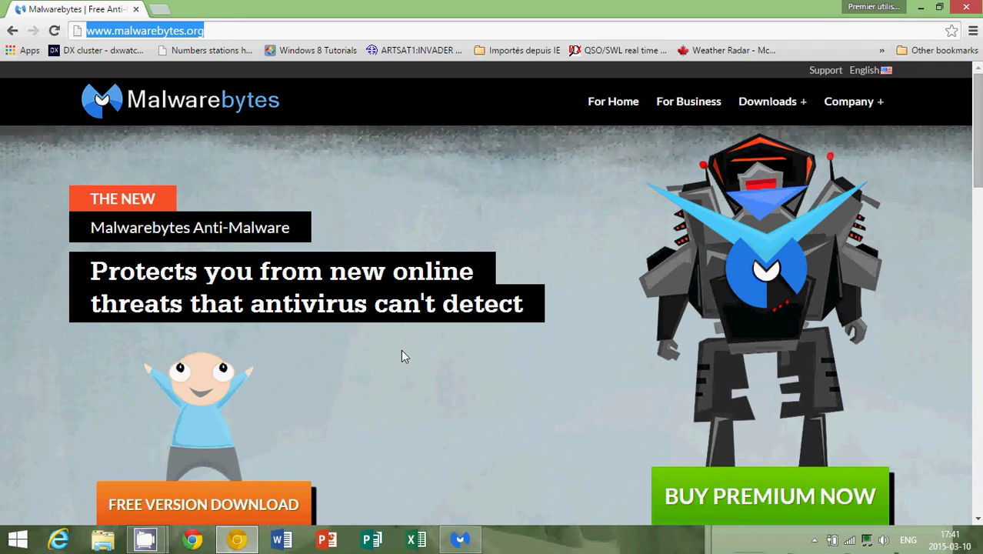
scroll(401, 349, down, 1)
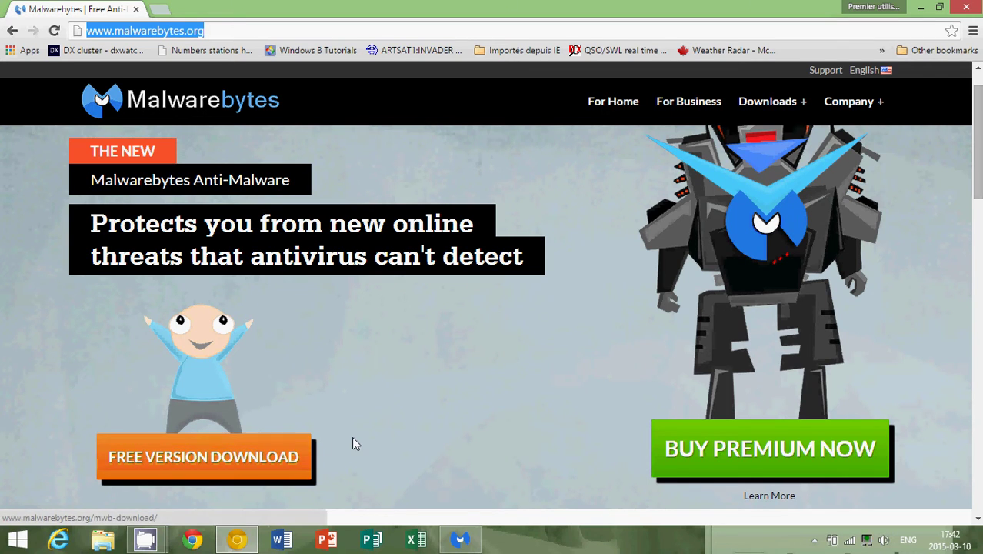
- Open the free-version download page and scroll through the Premium-versus-free comparison to the DOWNLOAD button
click(247, 462)
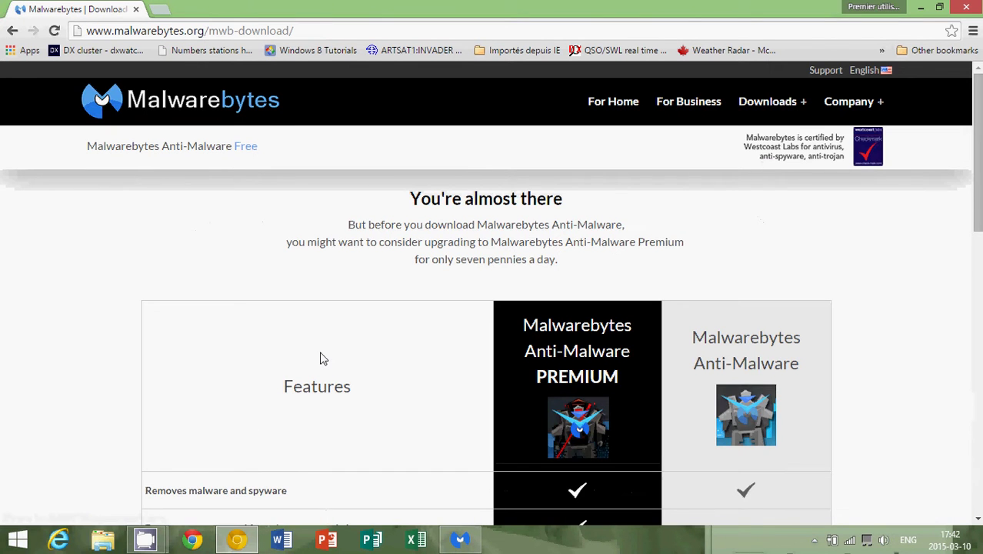
scroll(320, 356, down, 1)
scroll(320, 356, up, 1)
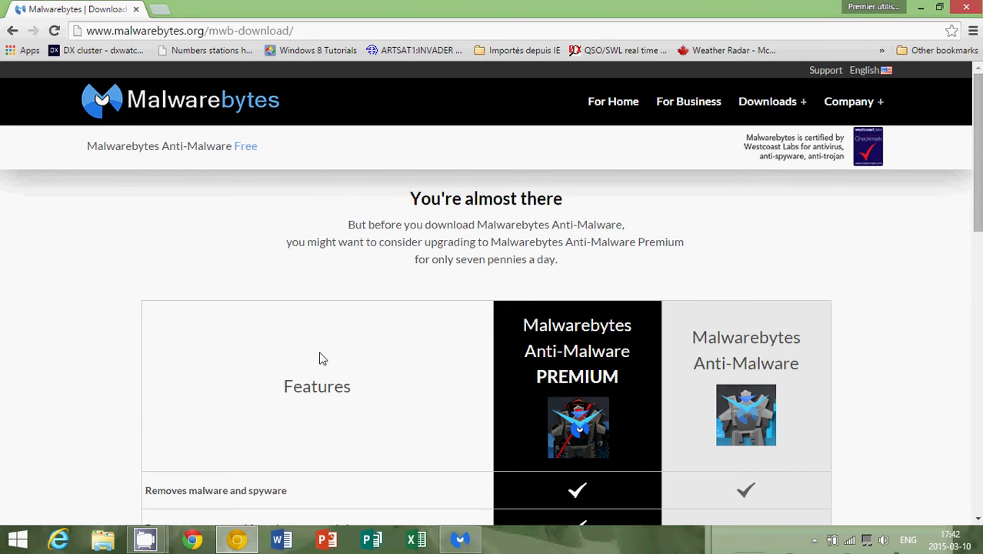
scroll(322, 359, down, 2)
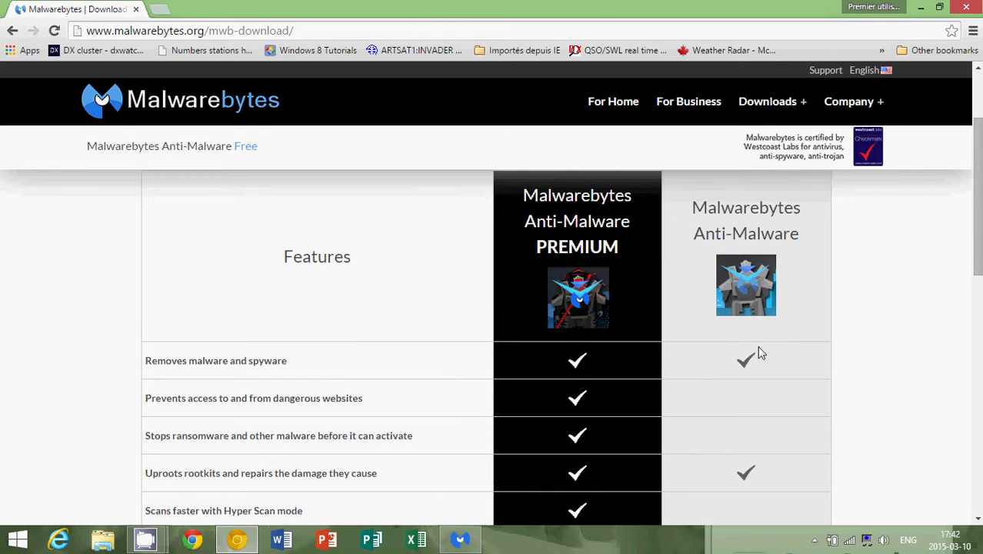
scroll(757, 352, down, 3)
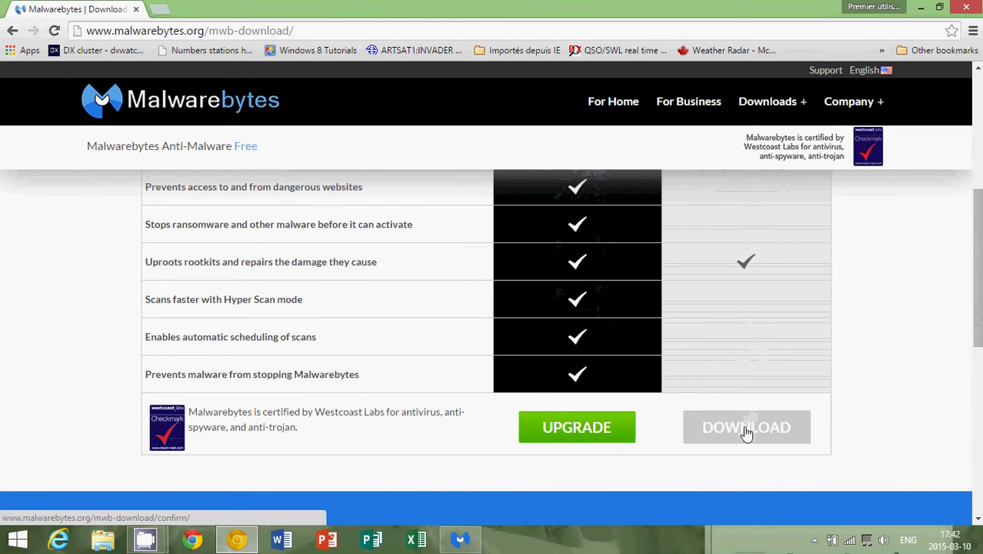
scroll(746, 432, up, 3)
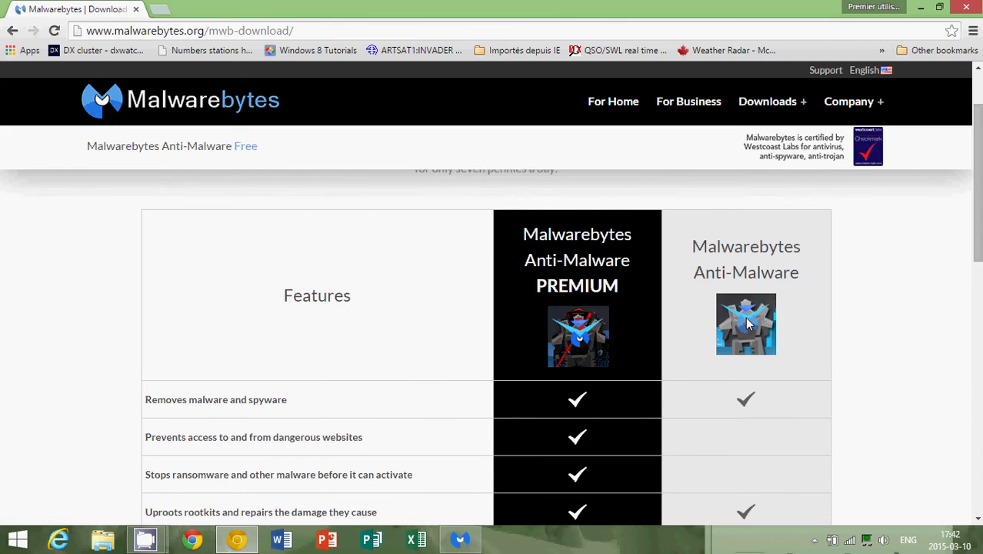
scroll(729, 472, down, 2)
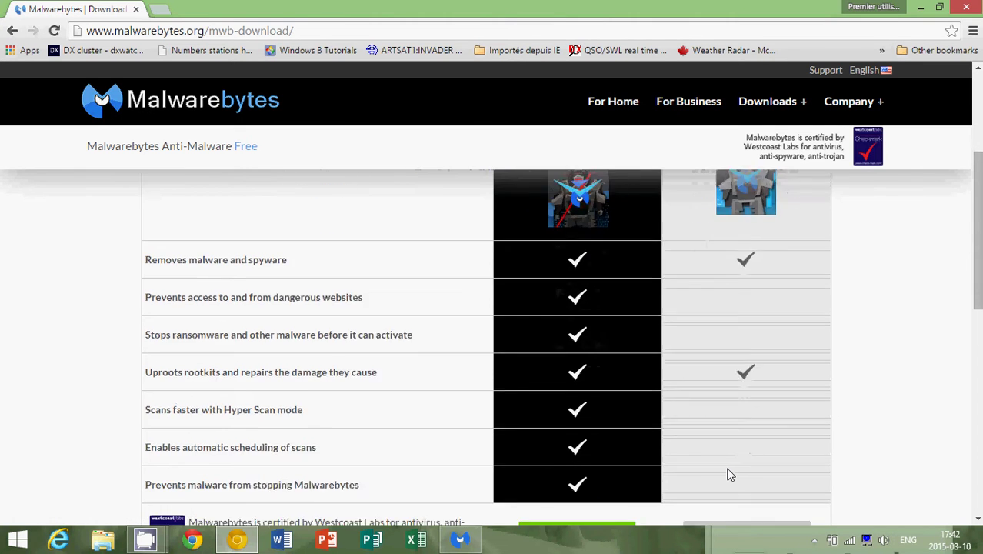
scroll(729, 474, down, 1)
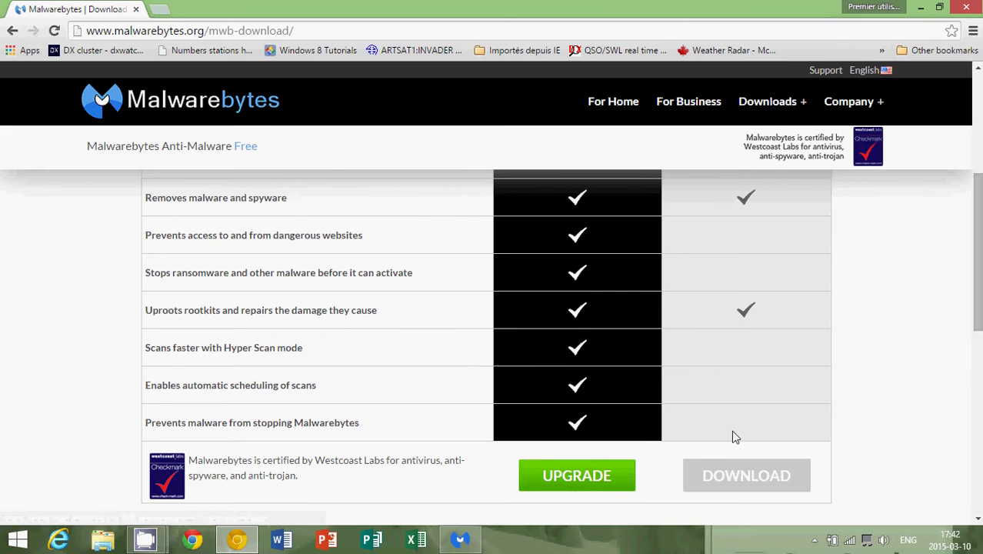
scroll(733, 436, down, 1)
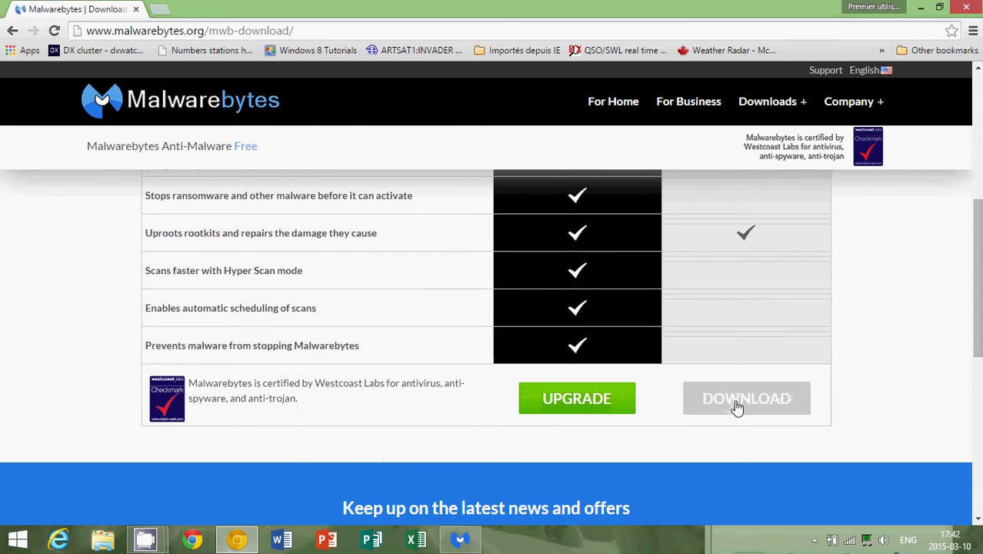
- Start downloading the free Malwarebytes Anti-Malware
click(747, 409)
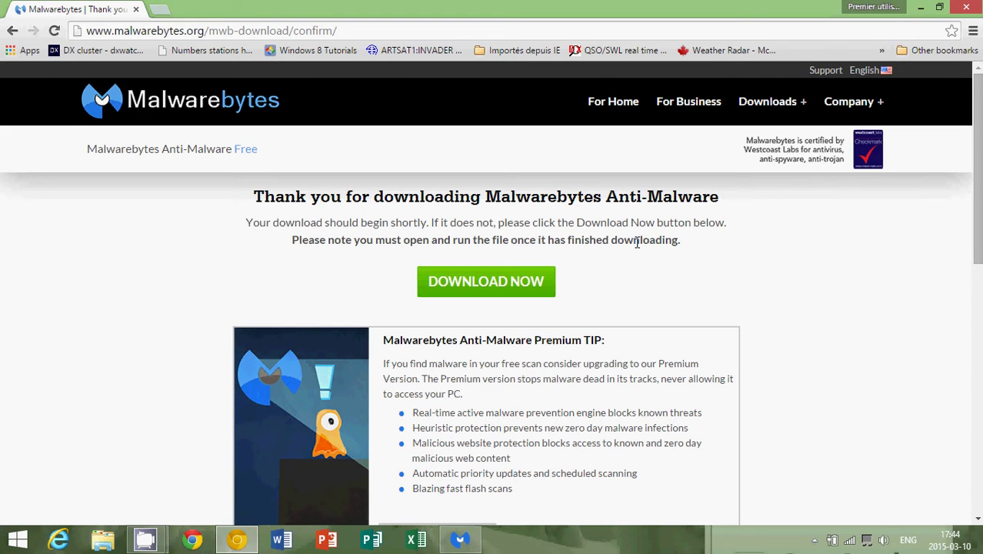
- Close Chrome and check the Malwarebytes database for updates, finding none available
click(961, 9)
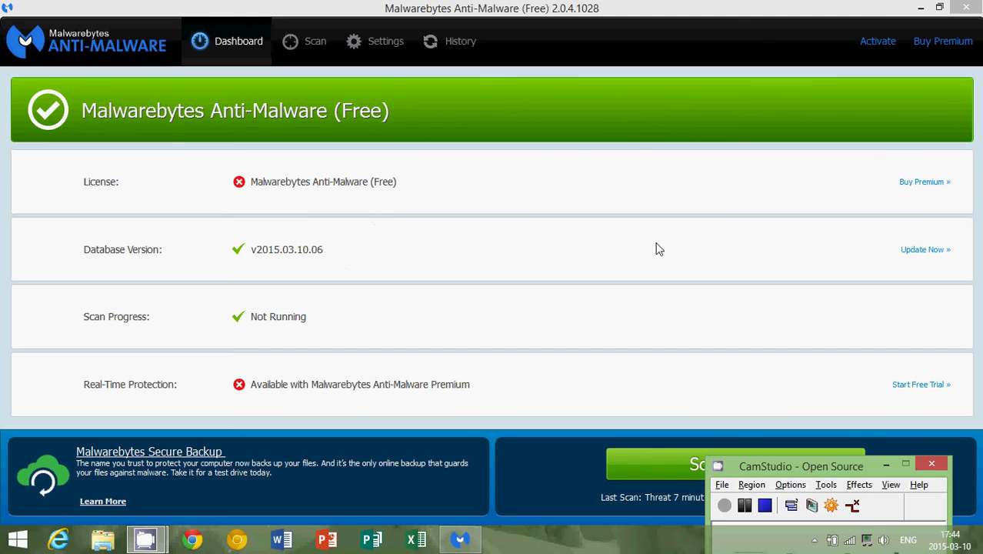
click(927, 250)
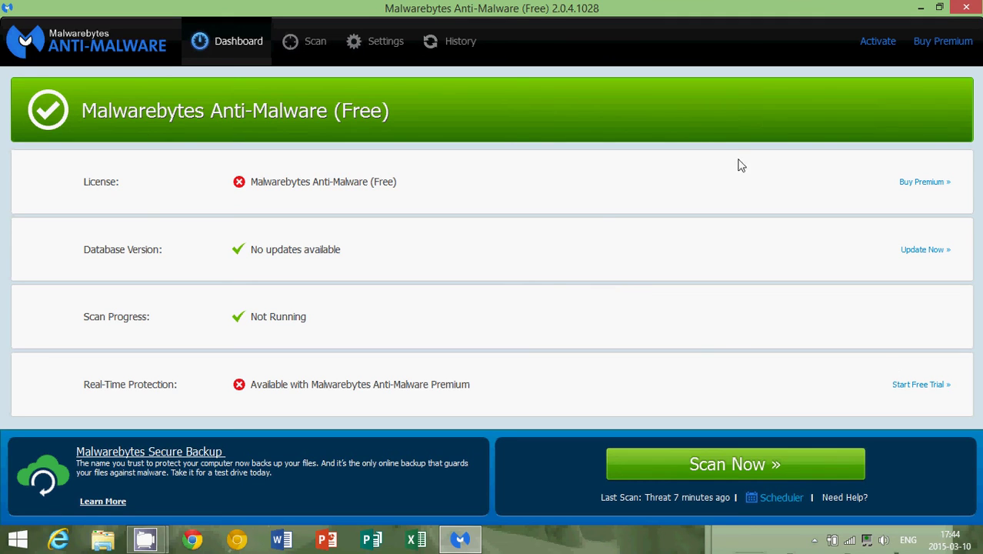
- Start a Threat Scan from the Malwarebytes Dashboard and let it run
click(763, 465)
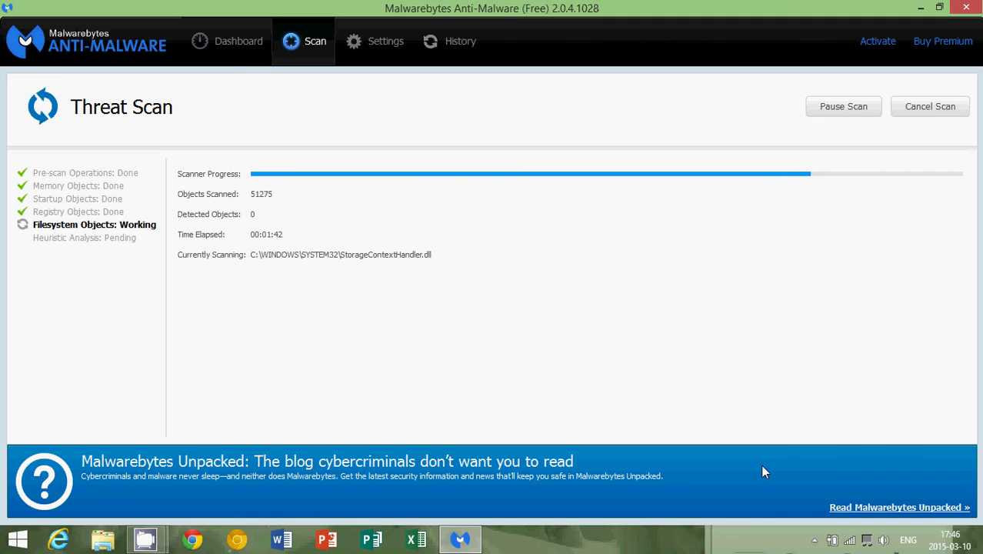
- Cancel the running Threat Scan and confirm, leaving 51751 objects scanned with no threats
click(924, 109)
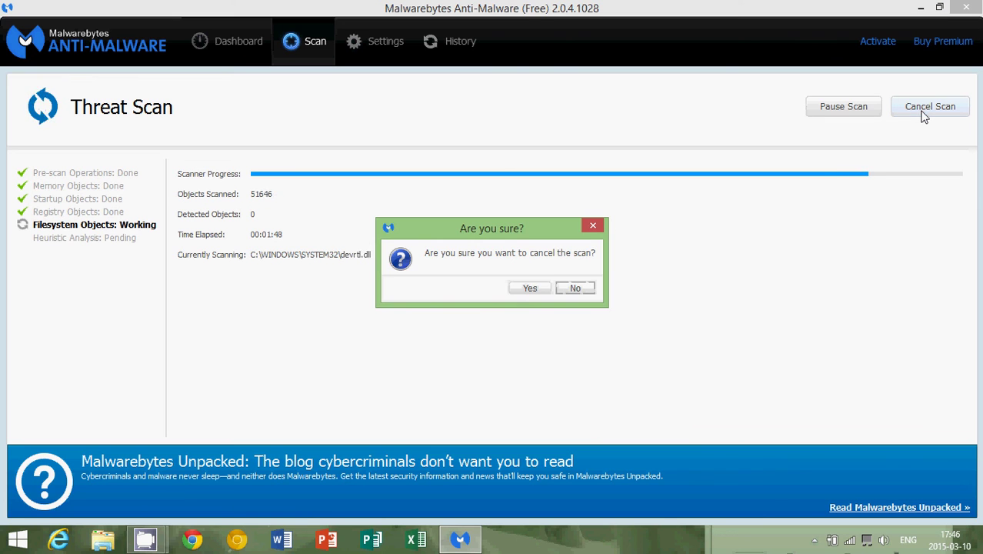
click(533, 289)
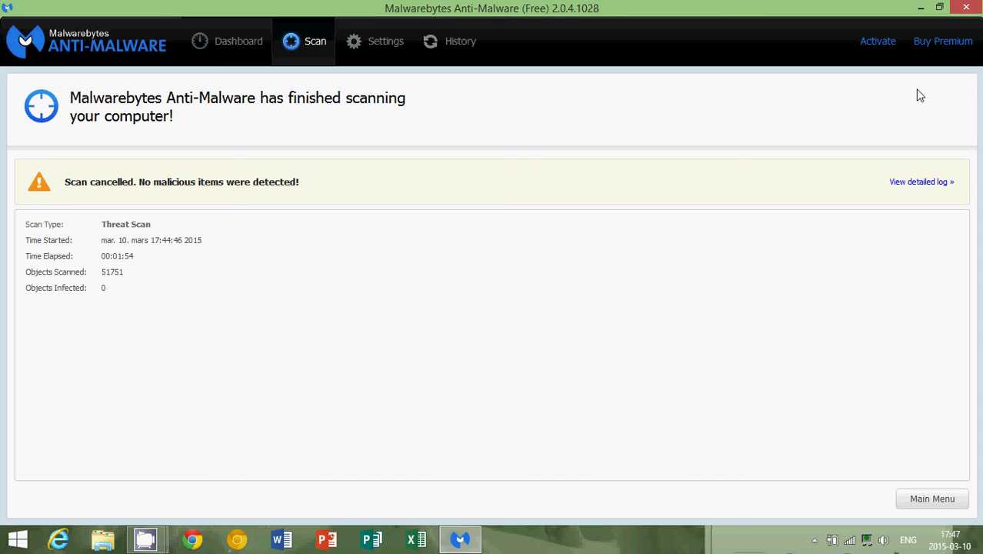
- Close Malwarebytes and launch Google Chrome Canary from the Windows 8 Start screen
click(965, 9)
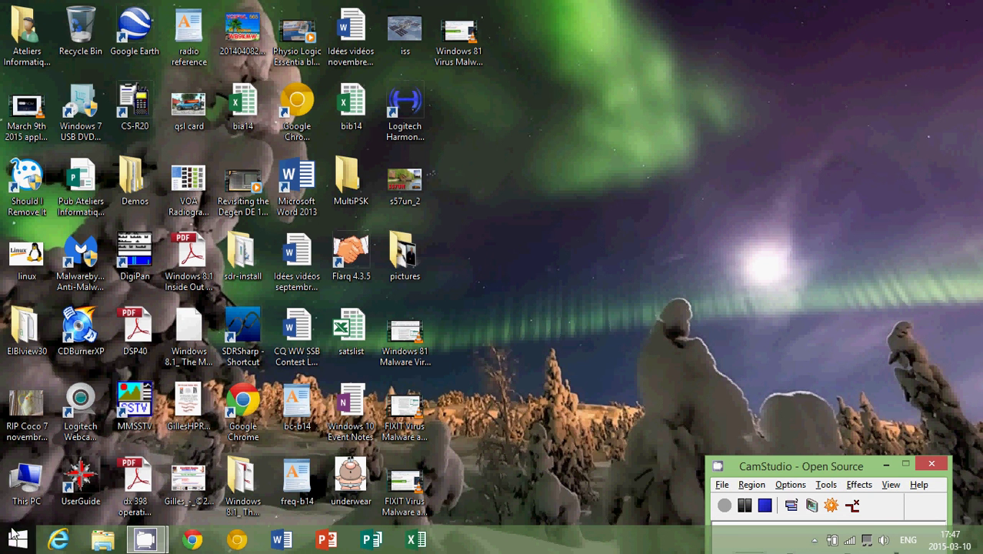
click(17, 539)
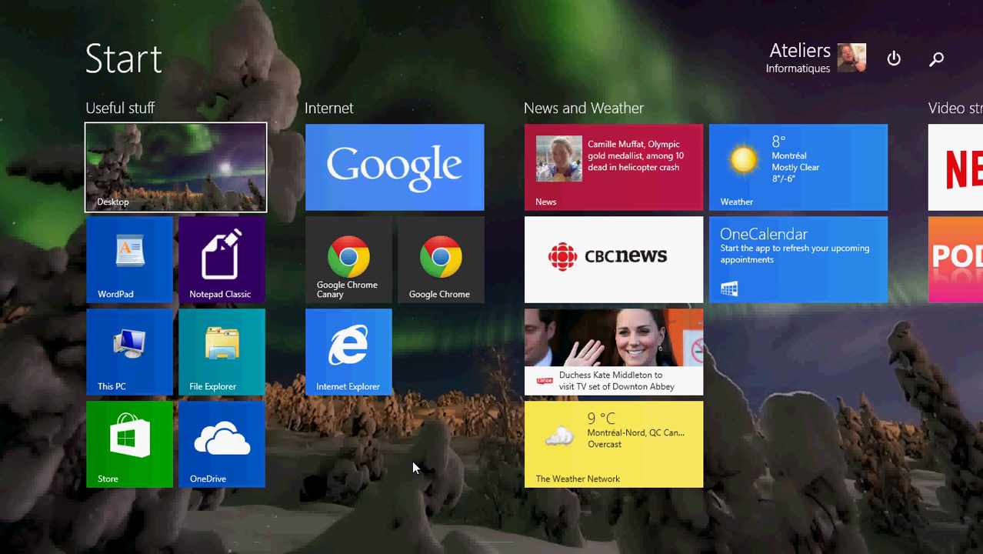
click(348, 284)
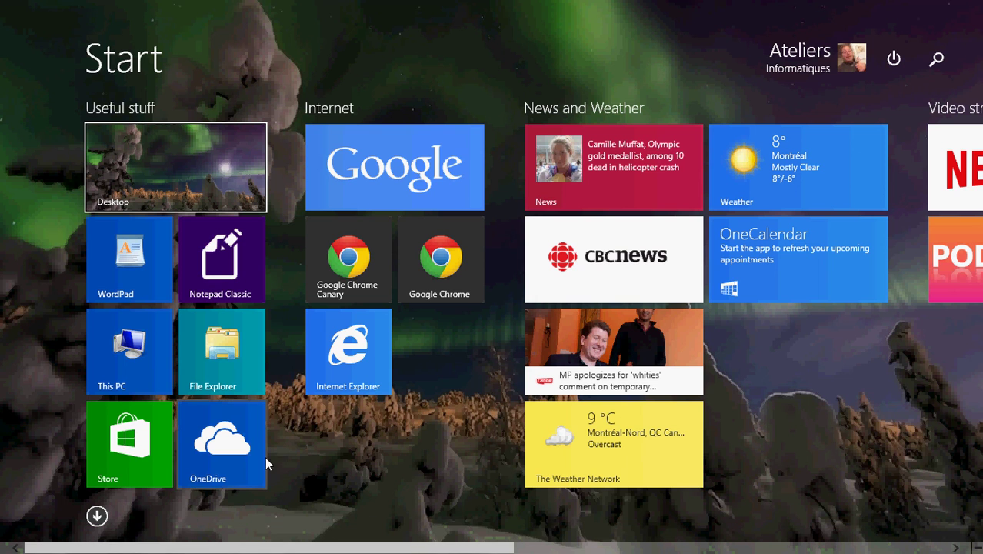
mouse_move(248, 543)
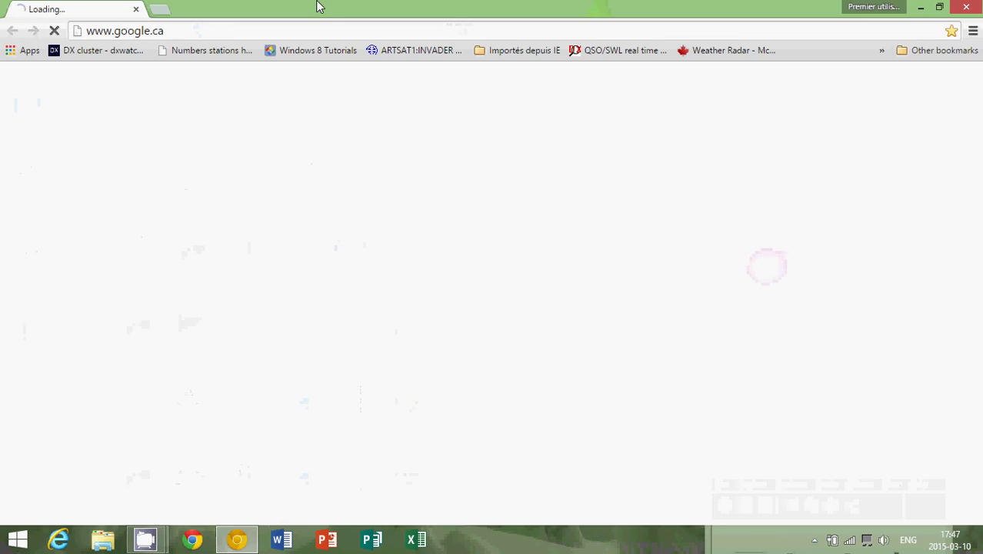
click(296, 37)
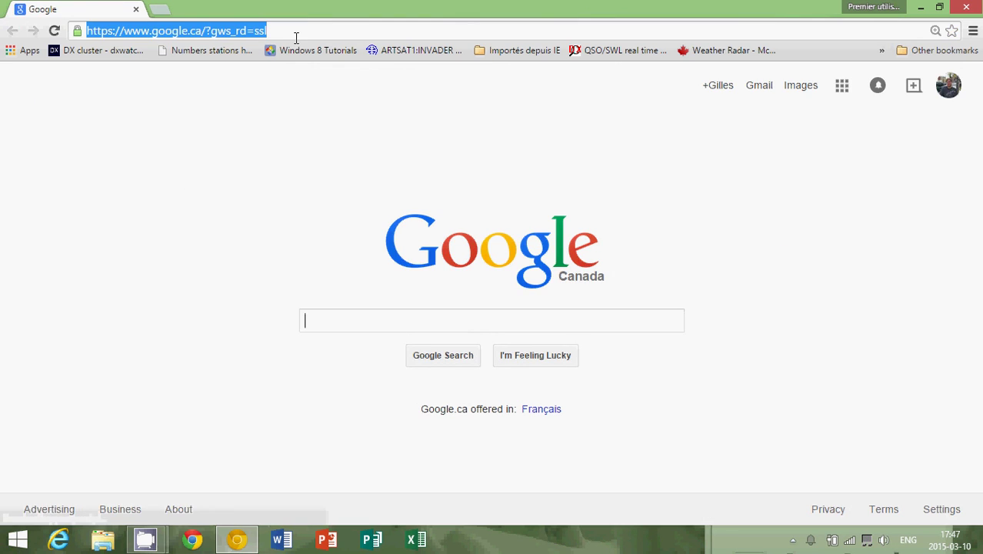
text(www.malwarebytes.org)
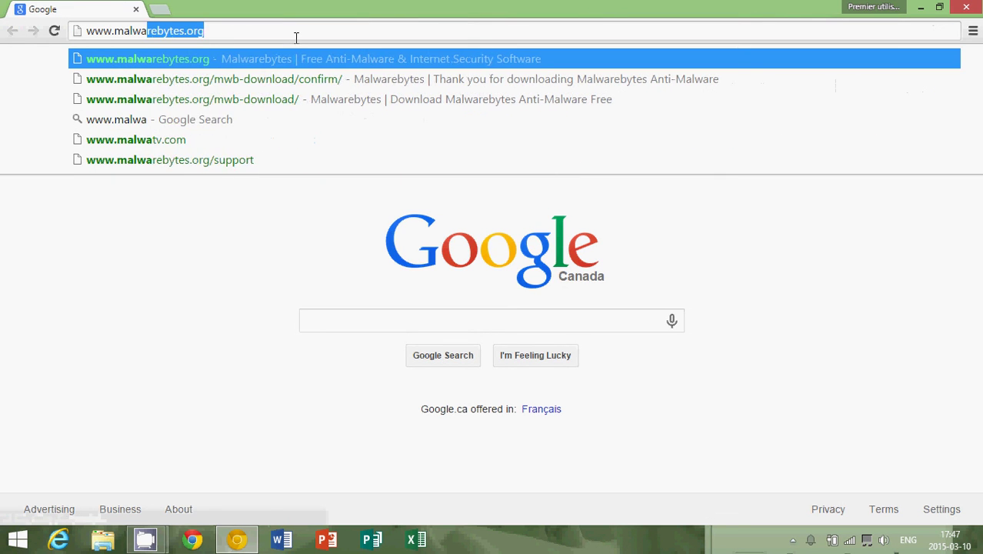
key(Return)
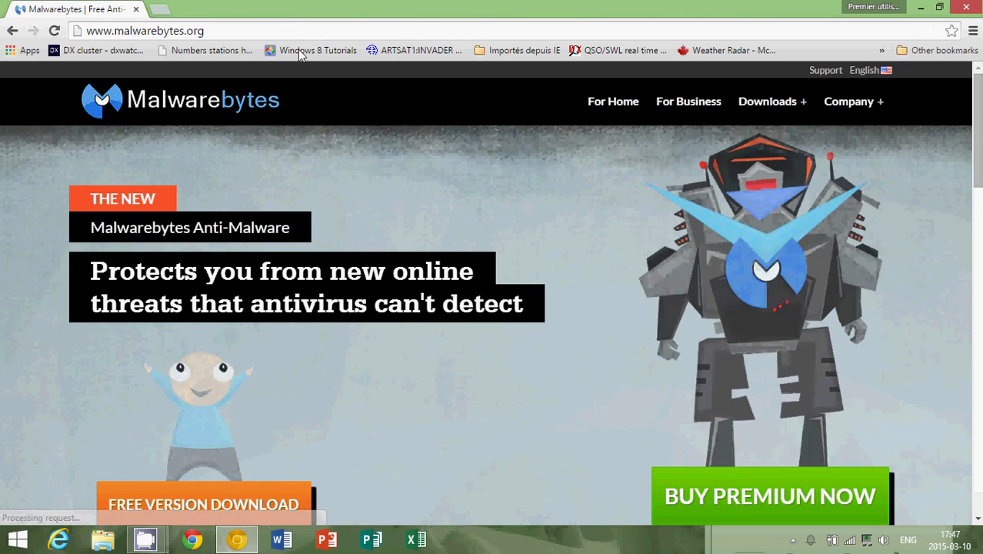
scroll(322, 277, down, 1)
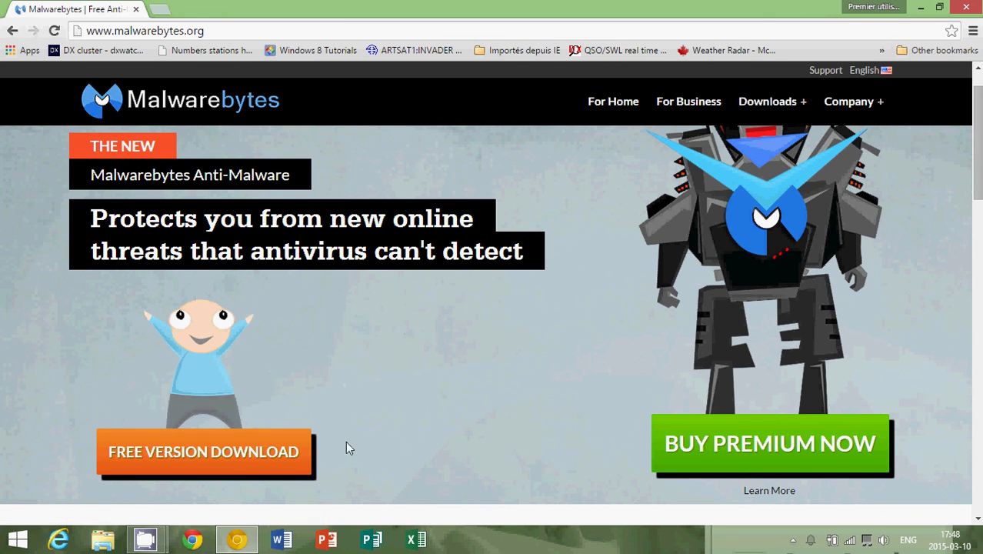
mouse_move(146, 539)
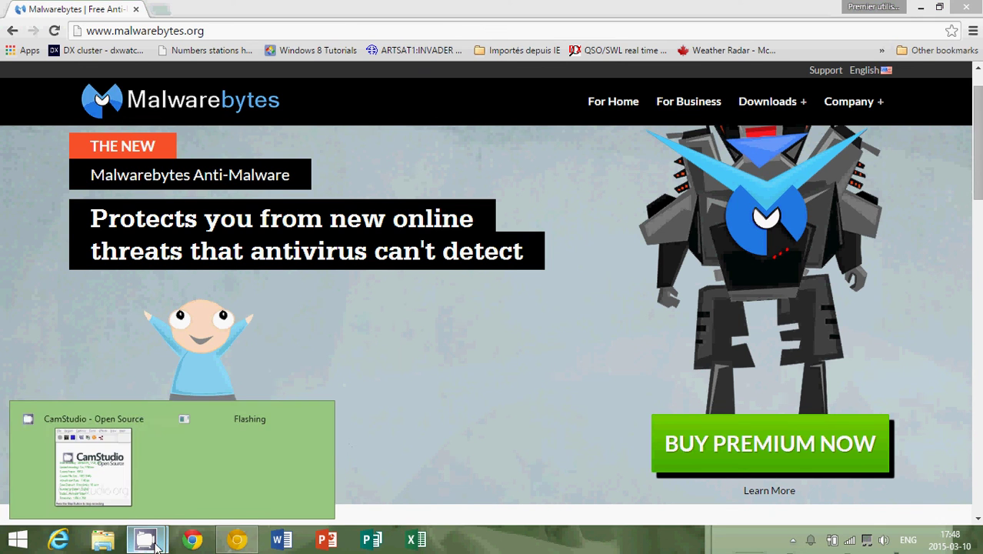